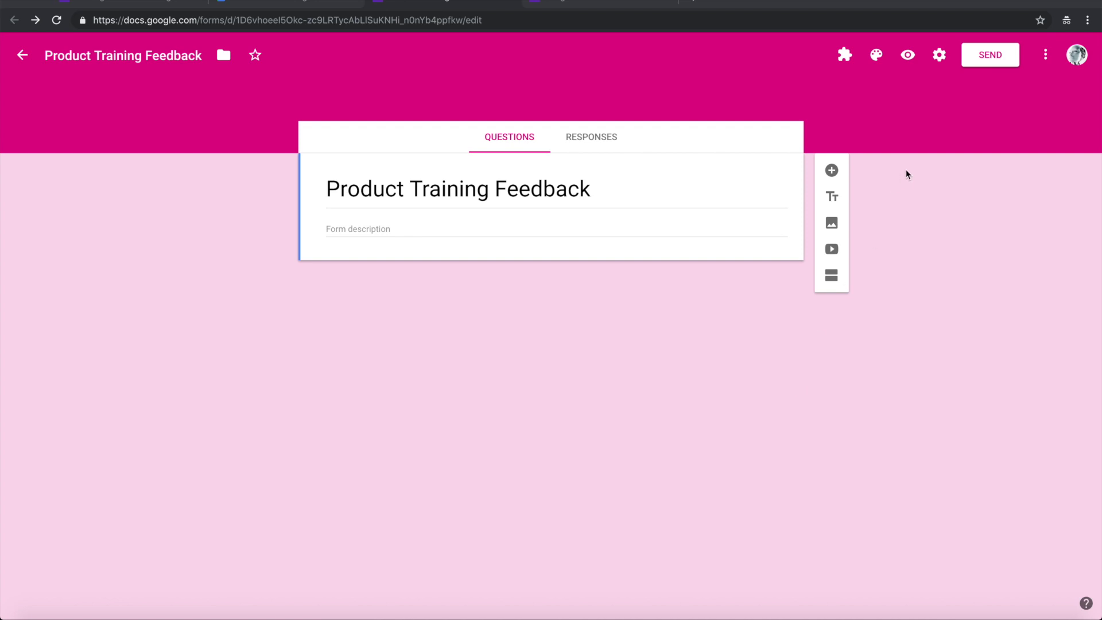
Search the add-ons store for 'Form Builder' and open its details page.
left_click(1046, 55)
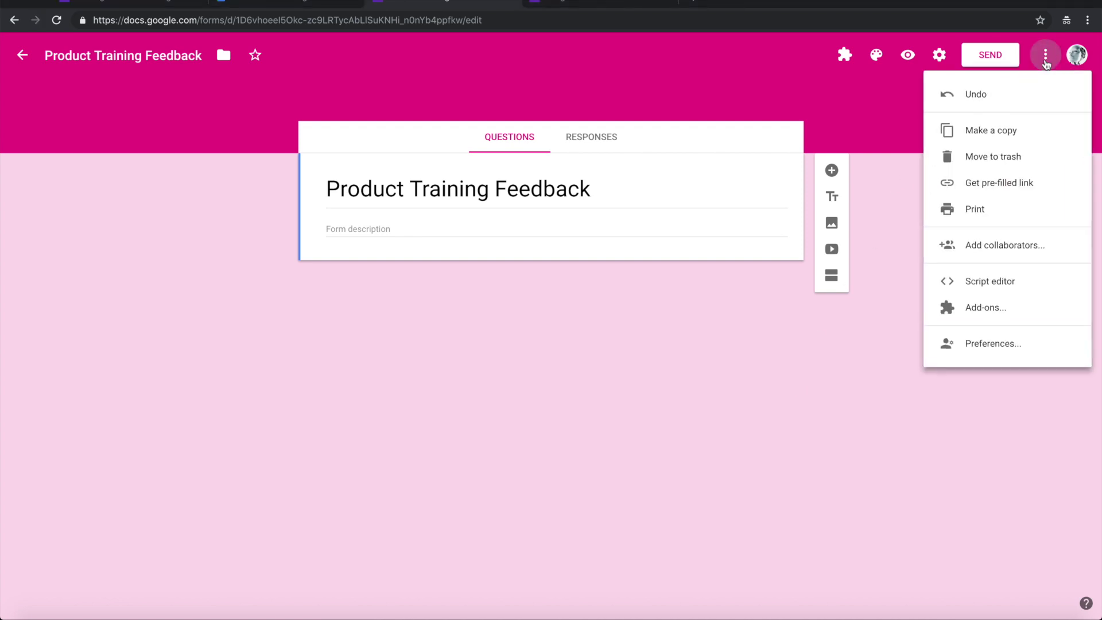
left_click(992, 308)
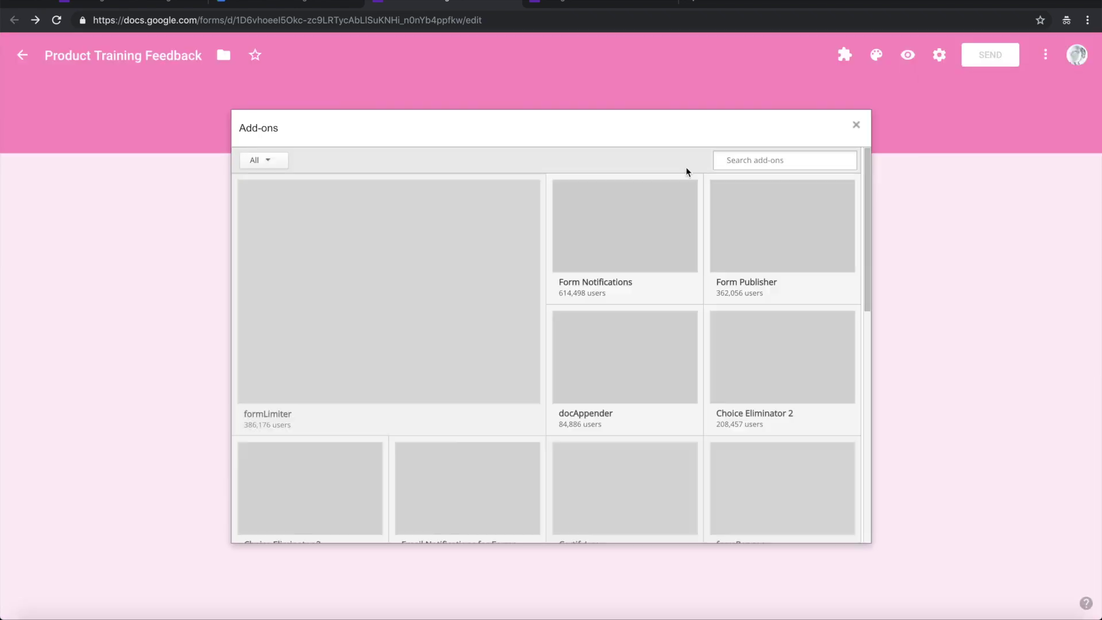
left_click(739, 161)
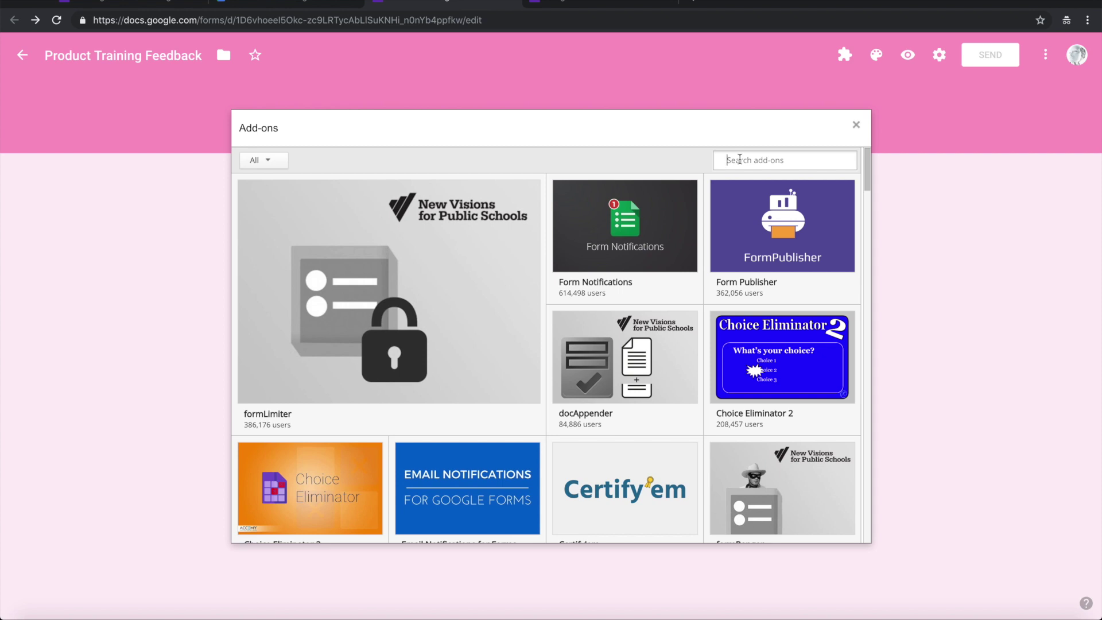
type("Form Bui")
type("lder")
key("Return")
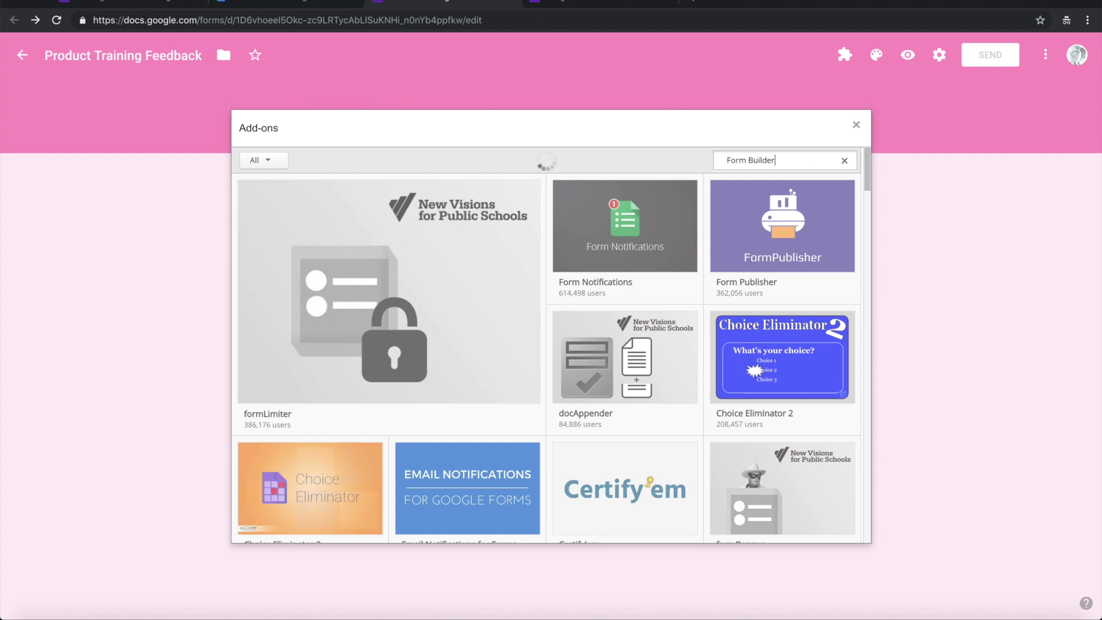
left_click(507, 216)
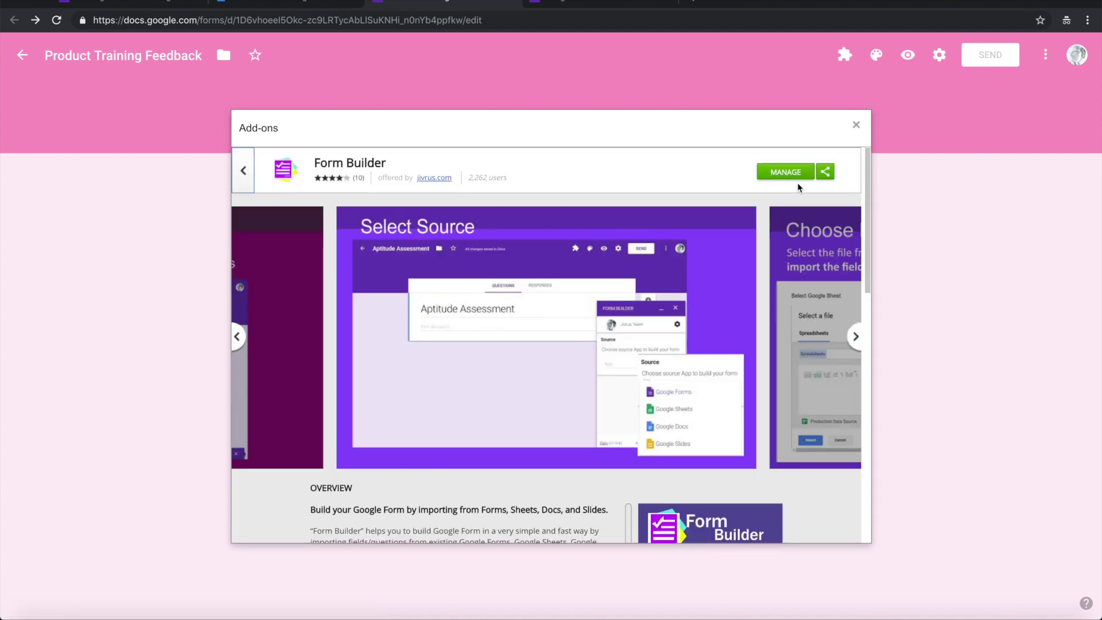
Start Form Builder from the add-ons menu and show its list of source apps.
left_click(856, 125)
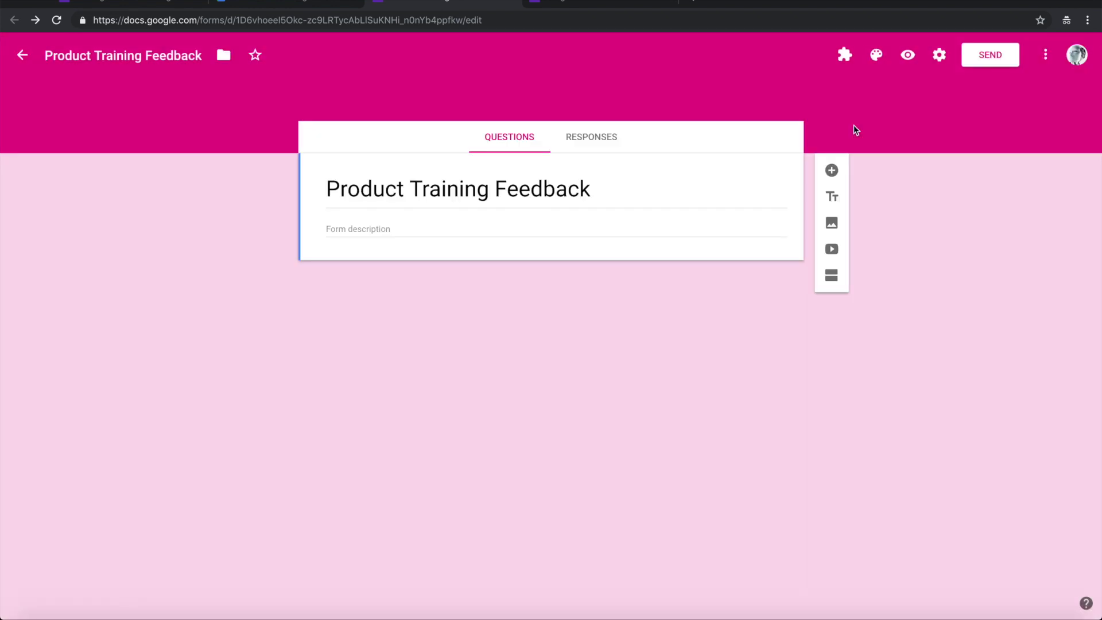
left_click(845, 57)
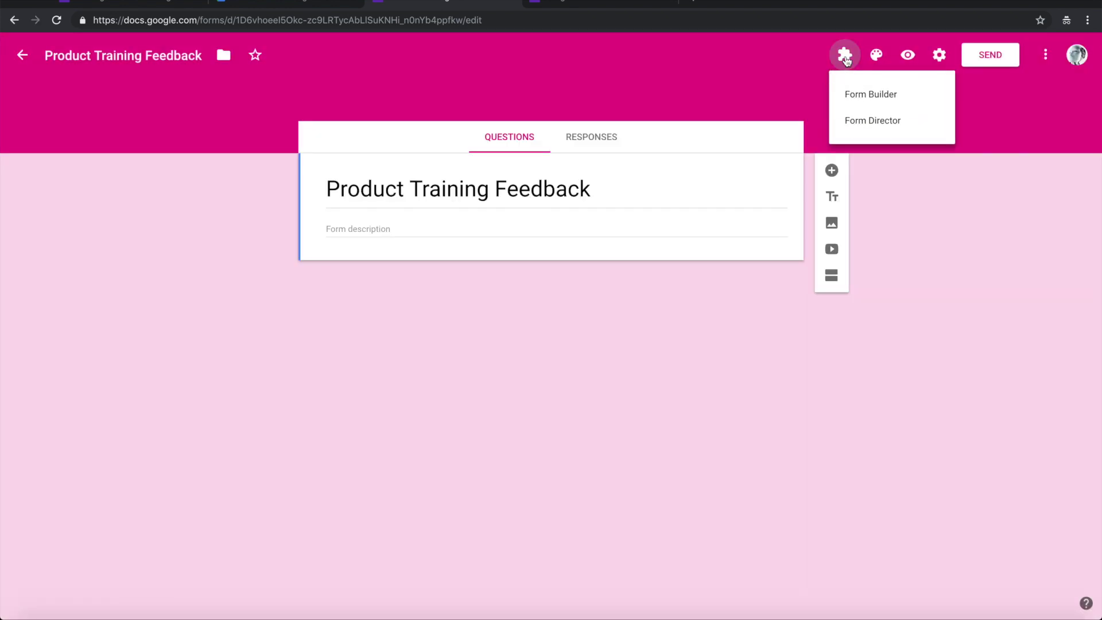
left_click(849, 101)
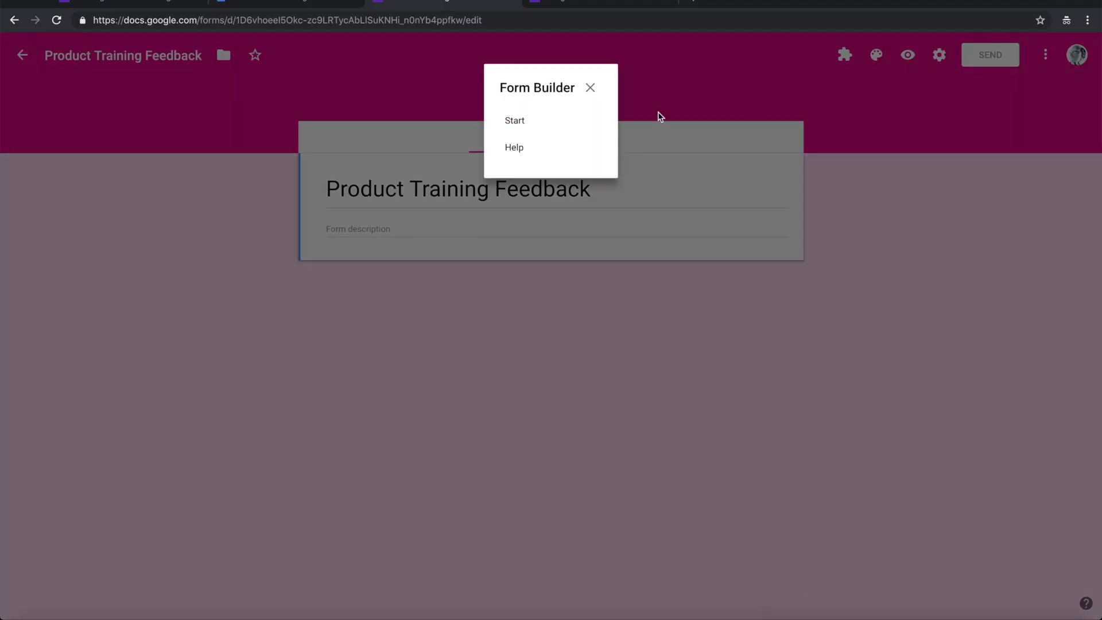
left_click(515, 120)
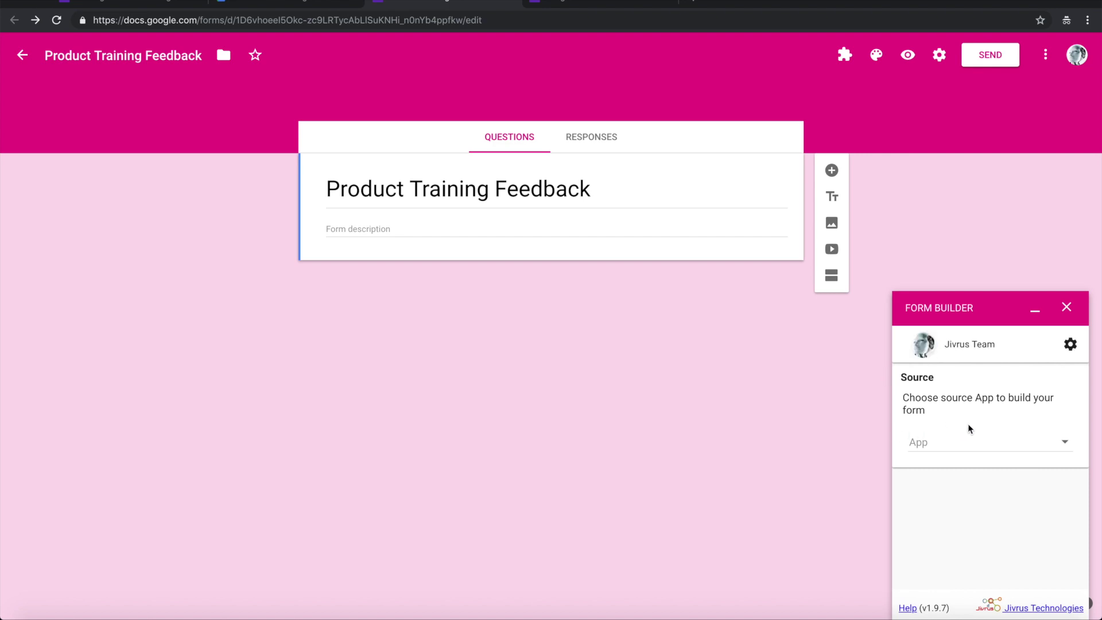
left_click(997, 443)
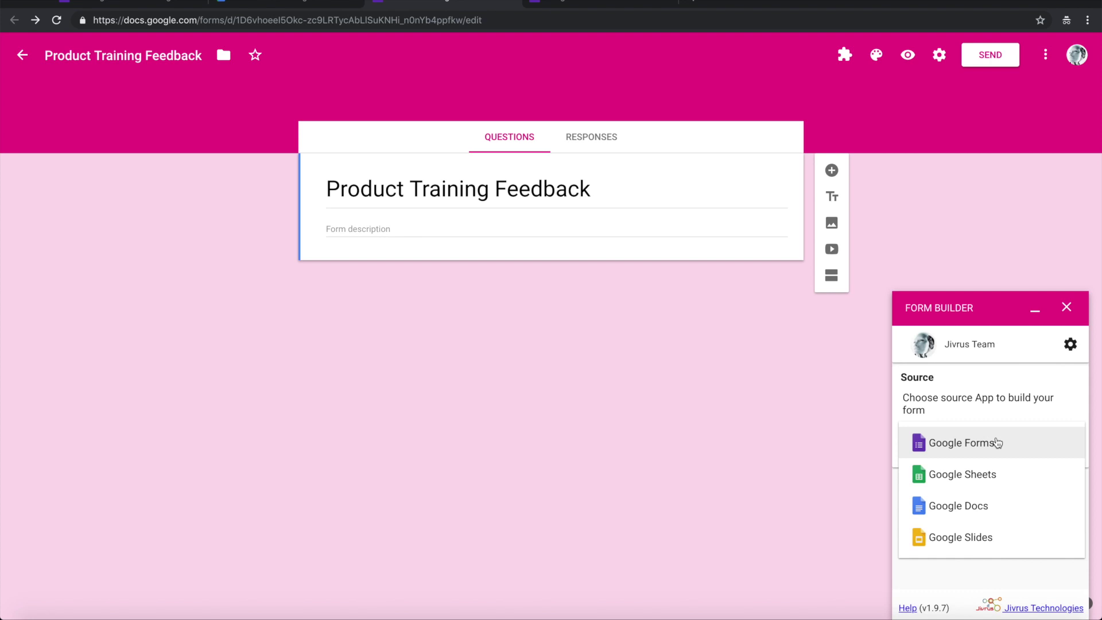
Select Google Forms as Form Builder's source app.
left_click(997, 443)
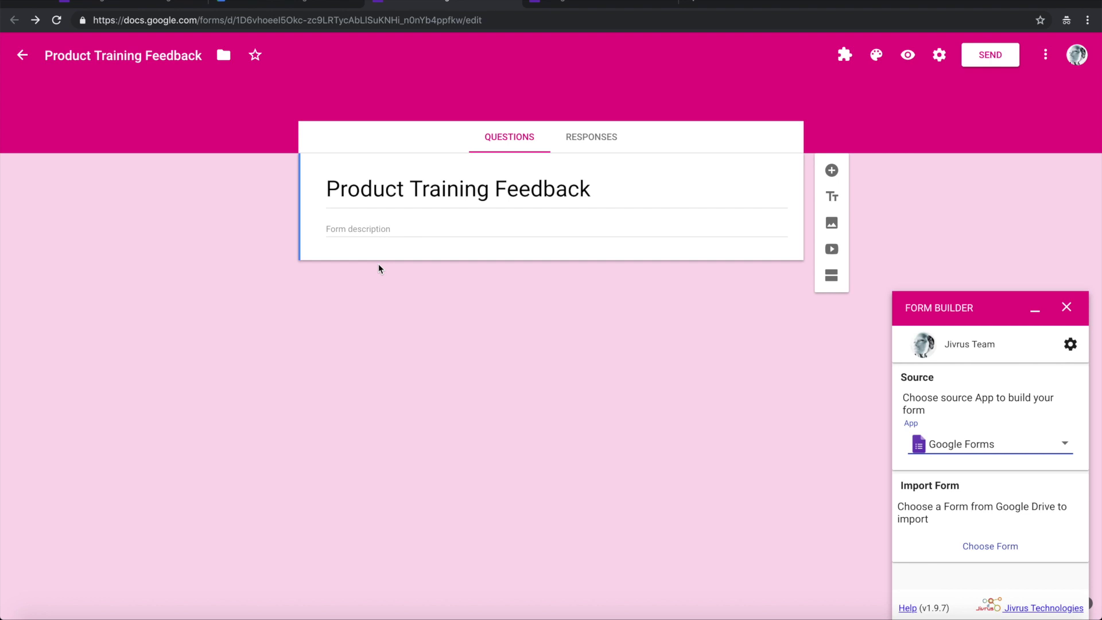
Search Drive forms for 'Registration' and pick the Training Registration form.
left_click(987, 547)
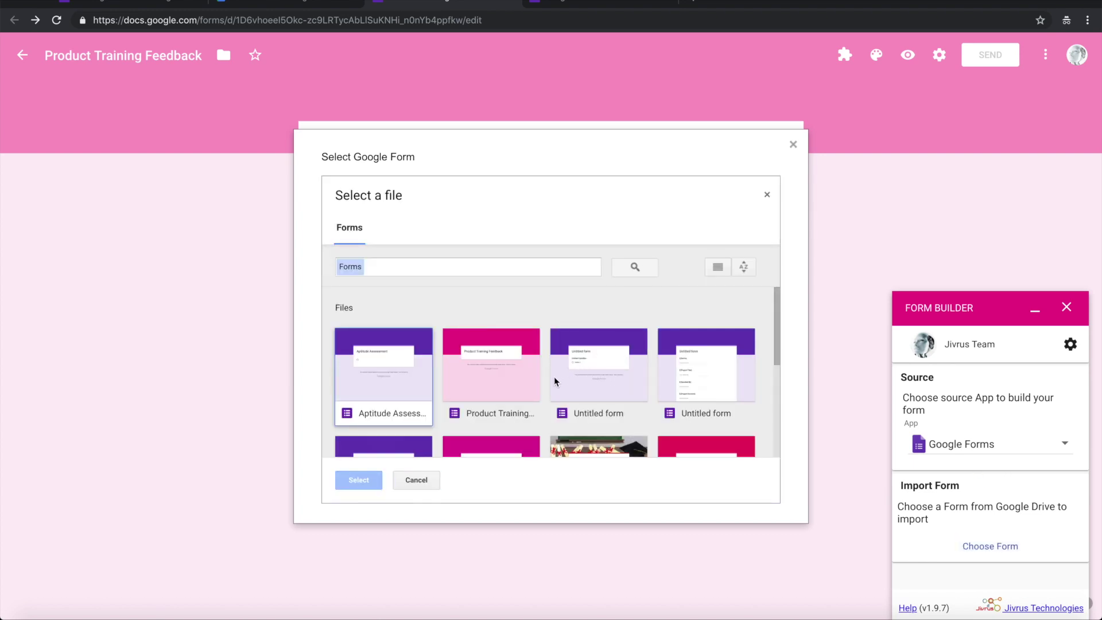
scroll(502, 381, "down", 1)
scroll(501, 381, "down", 1)
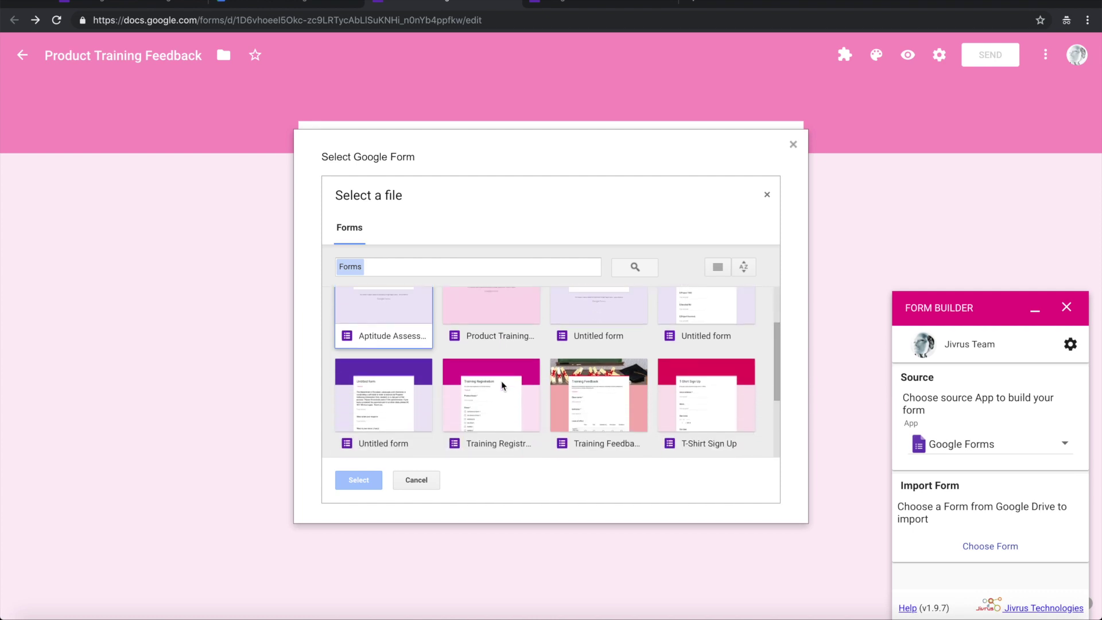
scroll(501, 381, "down", 1)
scroll(502, 381, "down", 1)
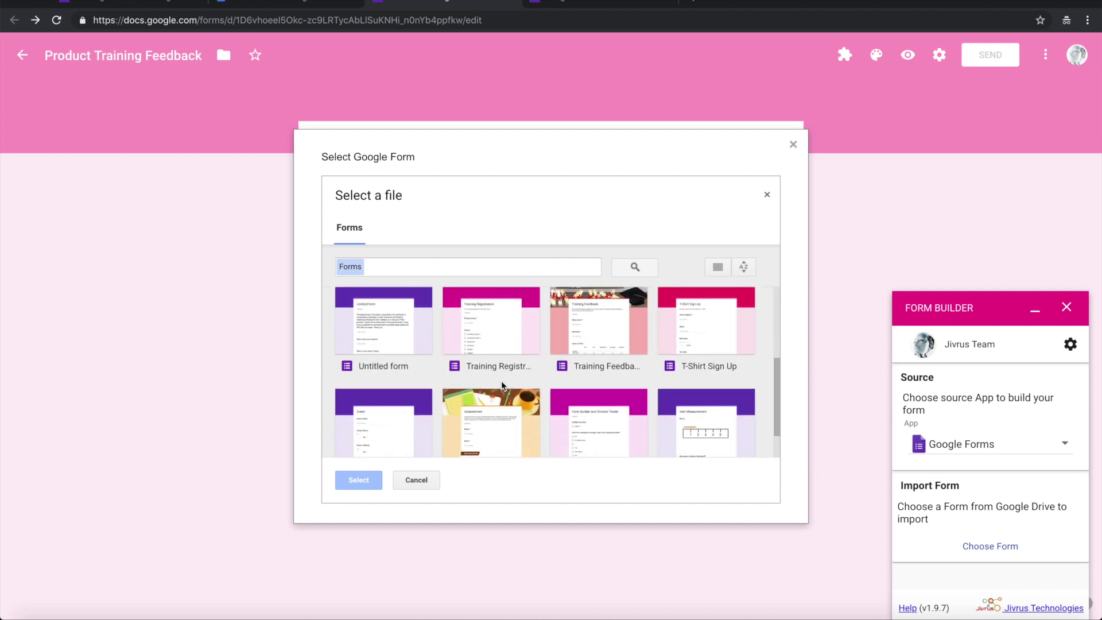
scroll(502, 381, "down", 1)
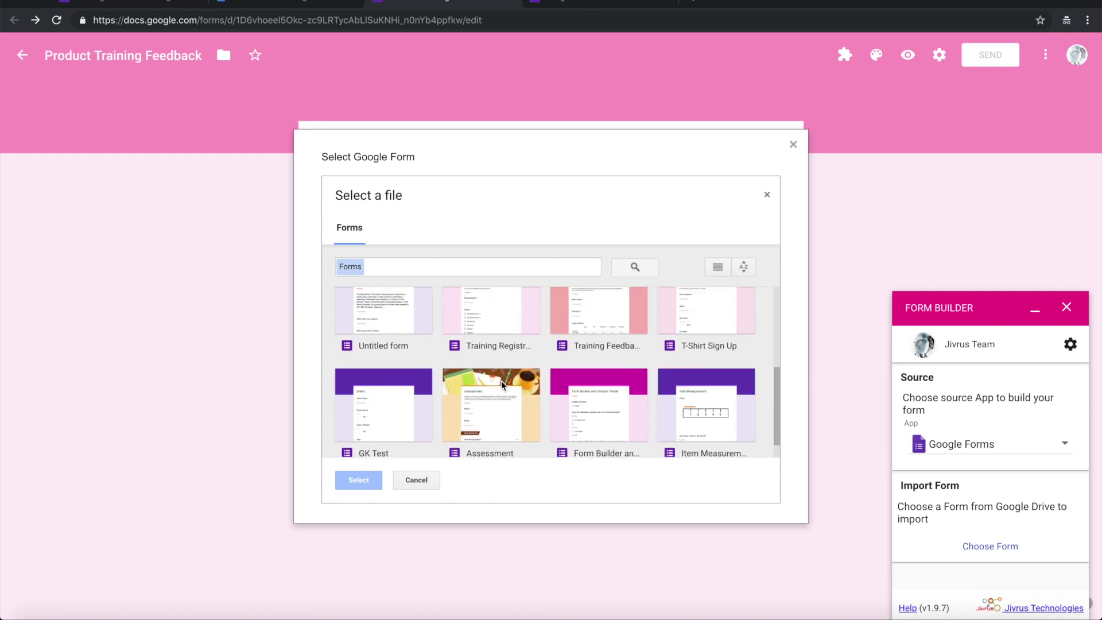
scroll(501, 384, "up", 2)
scroll(501, 385, "up", 1)
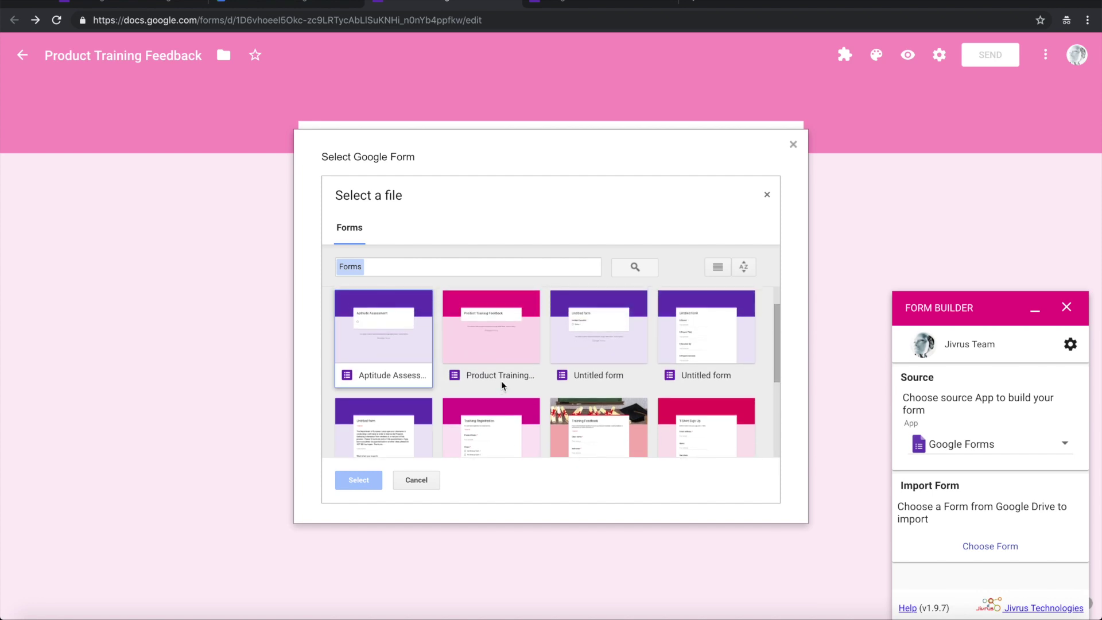
scroll(501, 385, "down", 1)
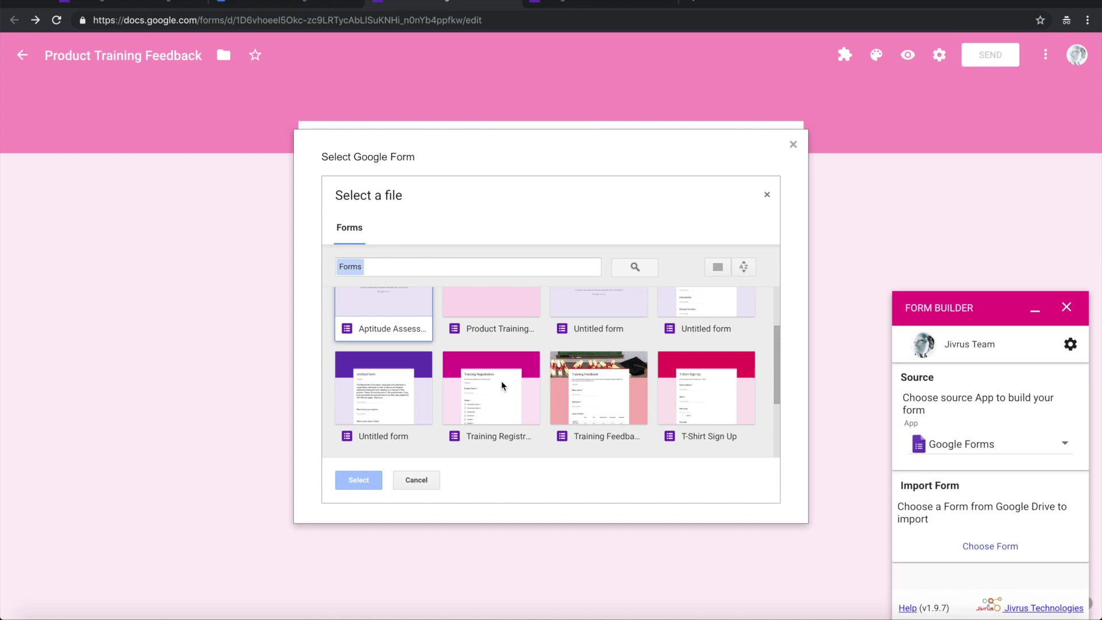
scroll(501, 382, "up", 2)
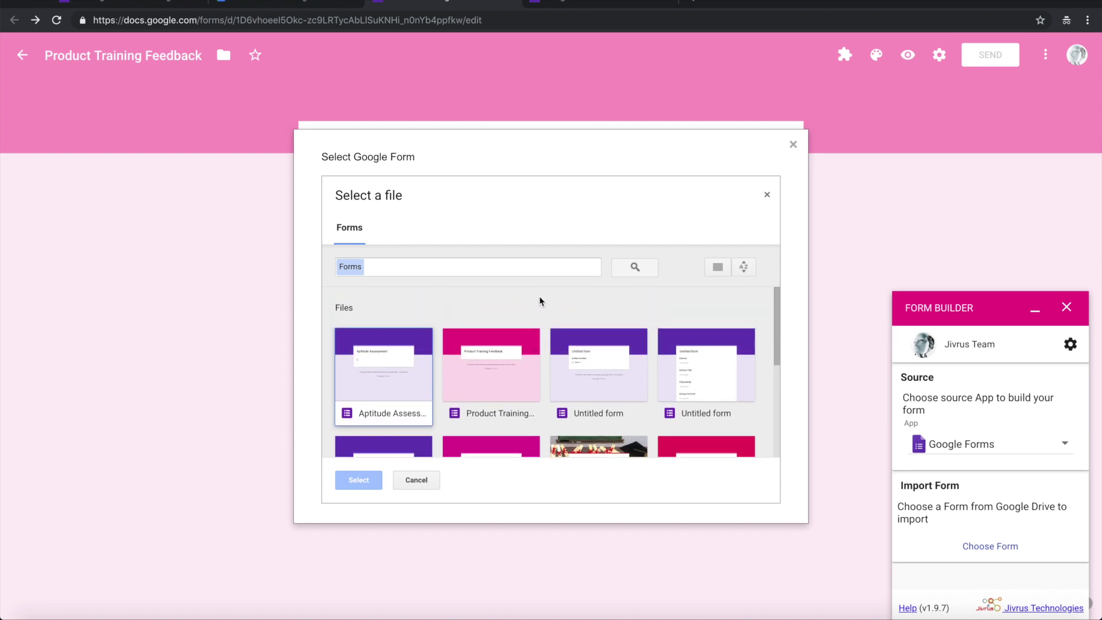
left_click(451, 261)
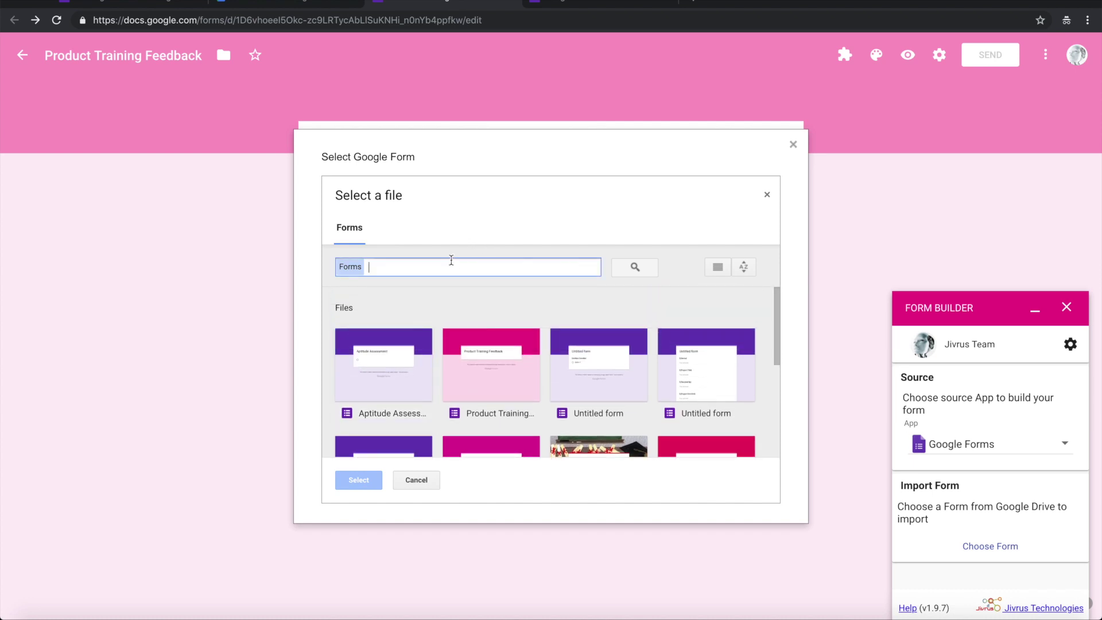
type("P")
key("BackSpace")
type("PR")
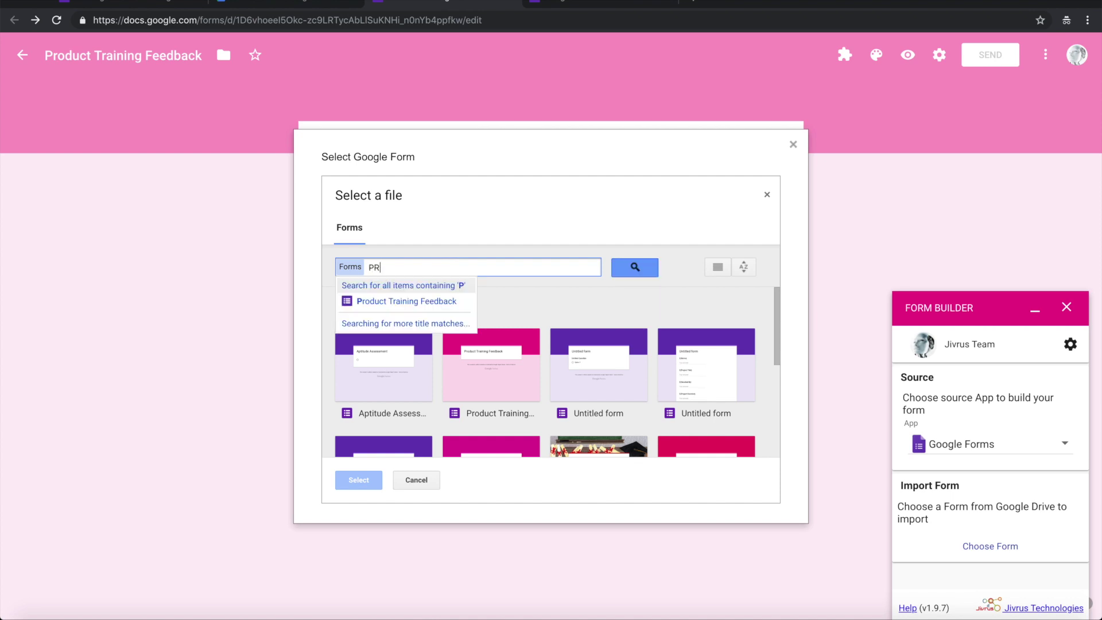
type("o")
key("BackSpace")
key("BackSpace")
type("rod")
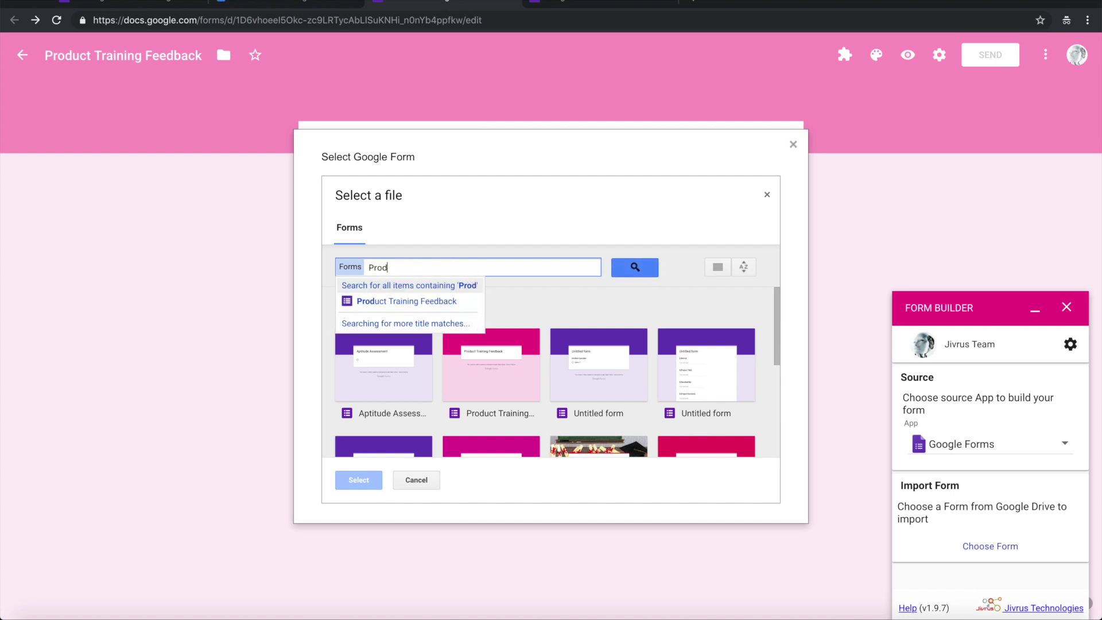
type("uc")
key("Return")
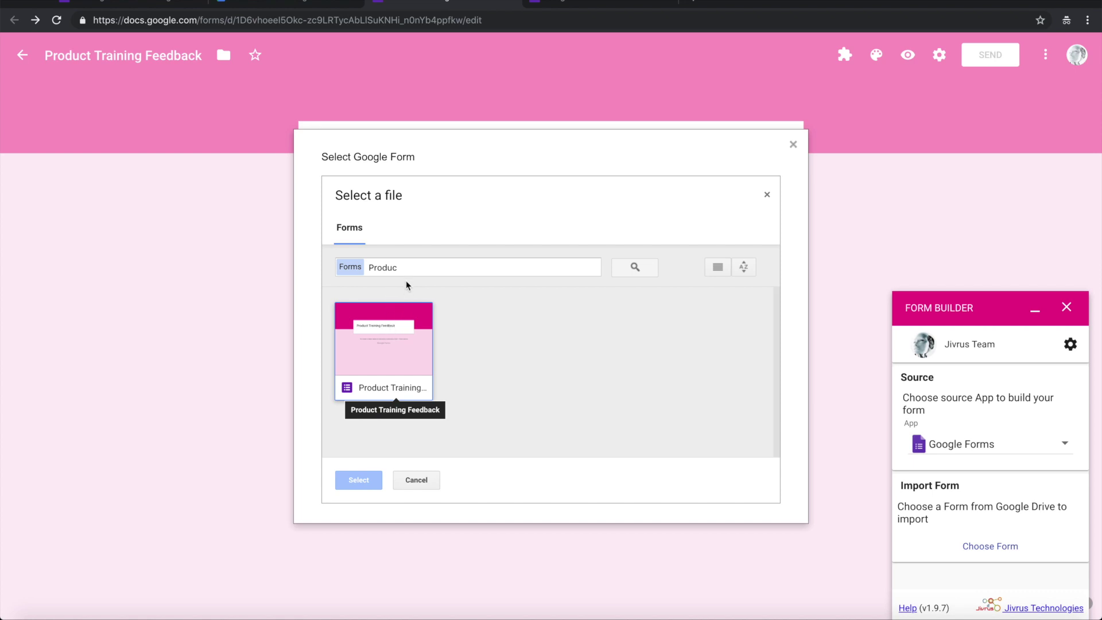
double_click(406, 269)
type("Re")
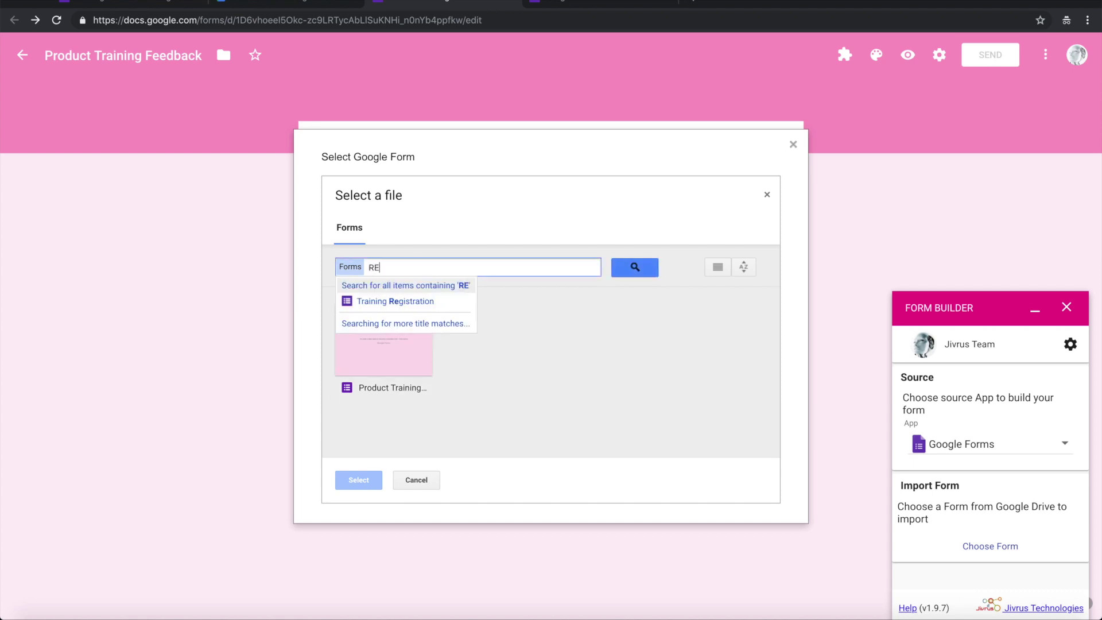
type("g")
key("BackSpace")
type("gis")
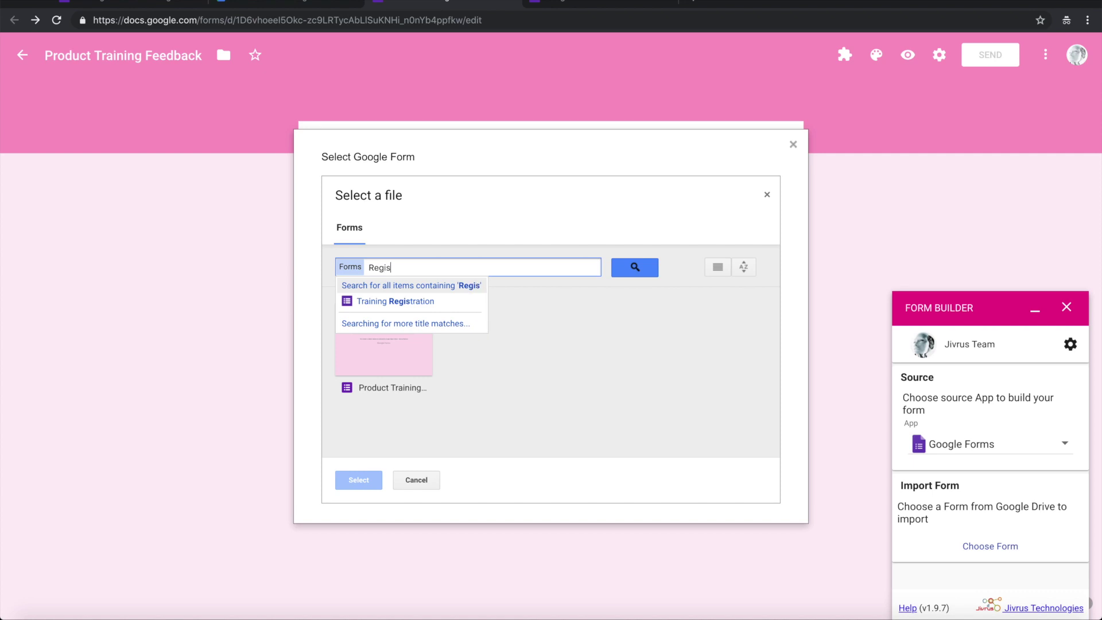
type("tration")
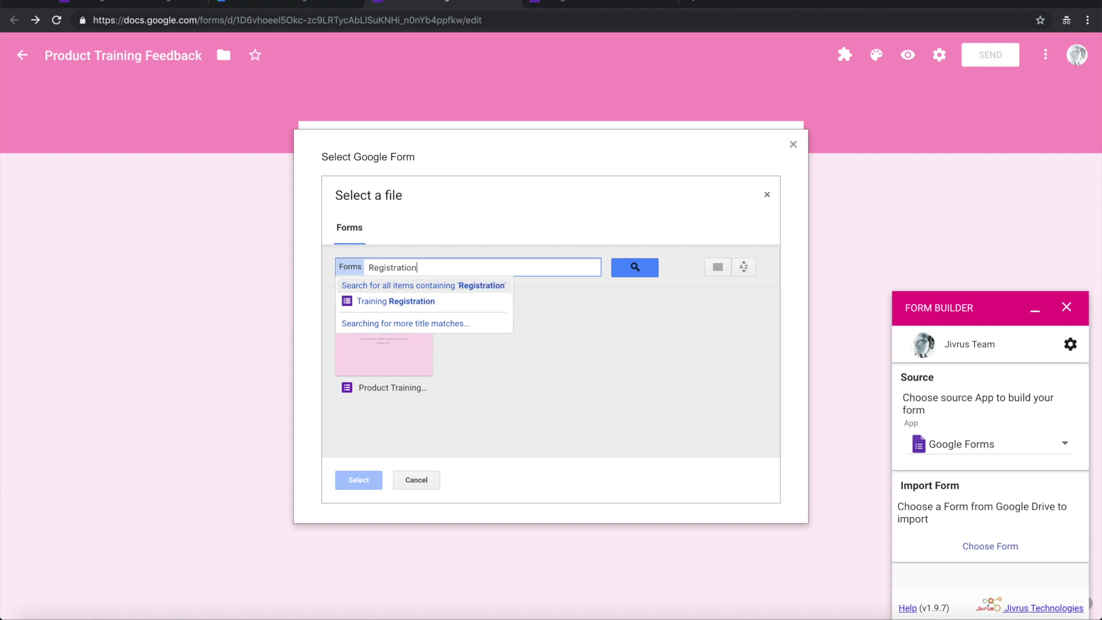
key("Return")
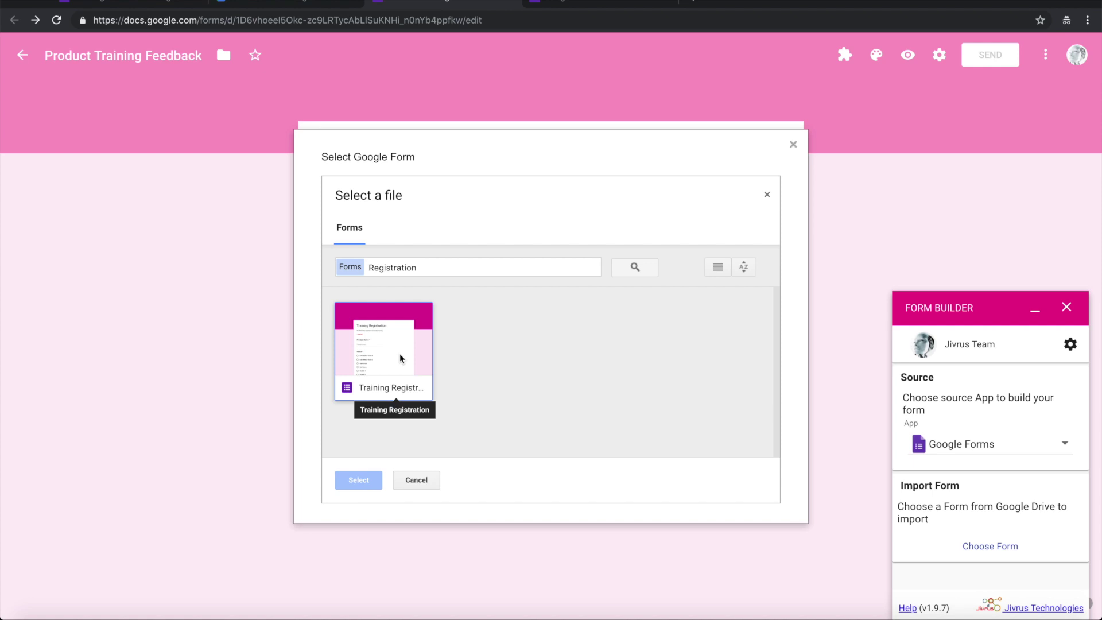
double_click(399, 358)
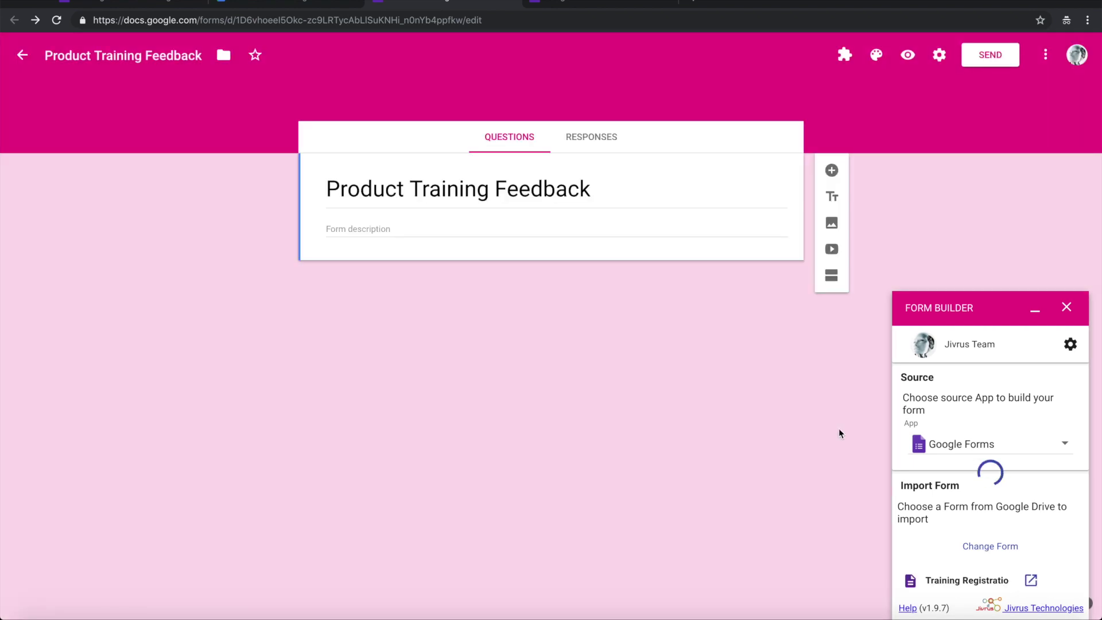
scroll(979, 504, "down", 1)
scroll(978, 504, "down", 2)
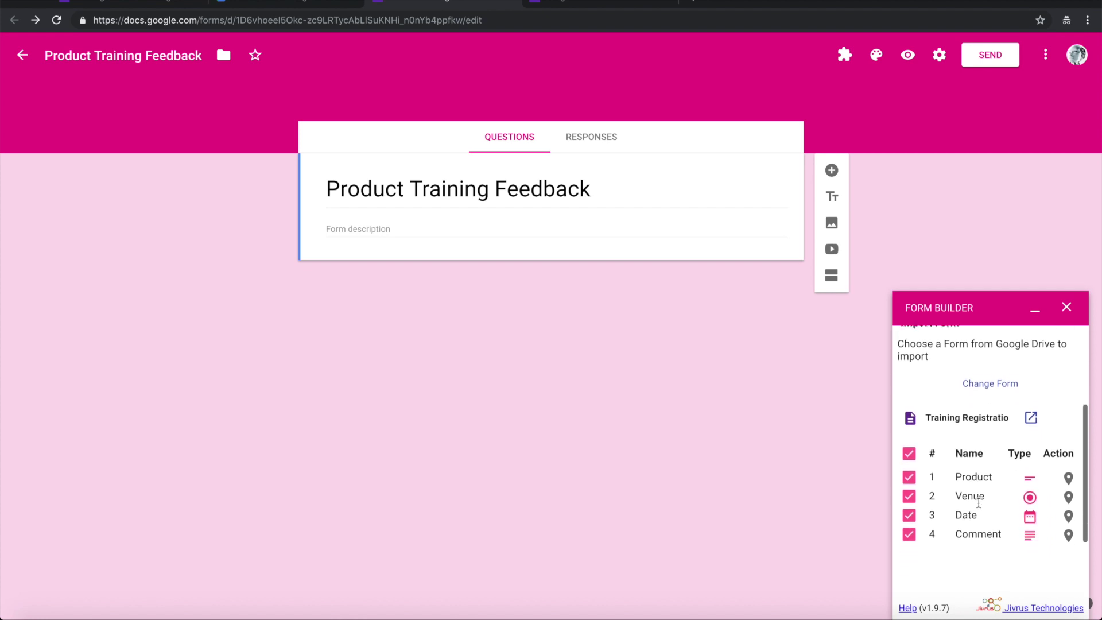
scroll(979, 507, "down", 1)
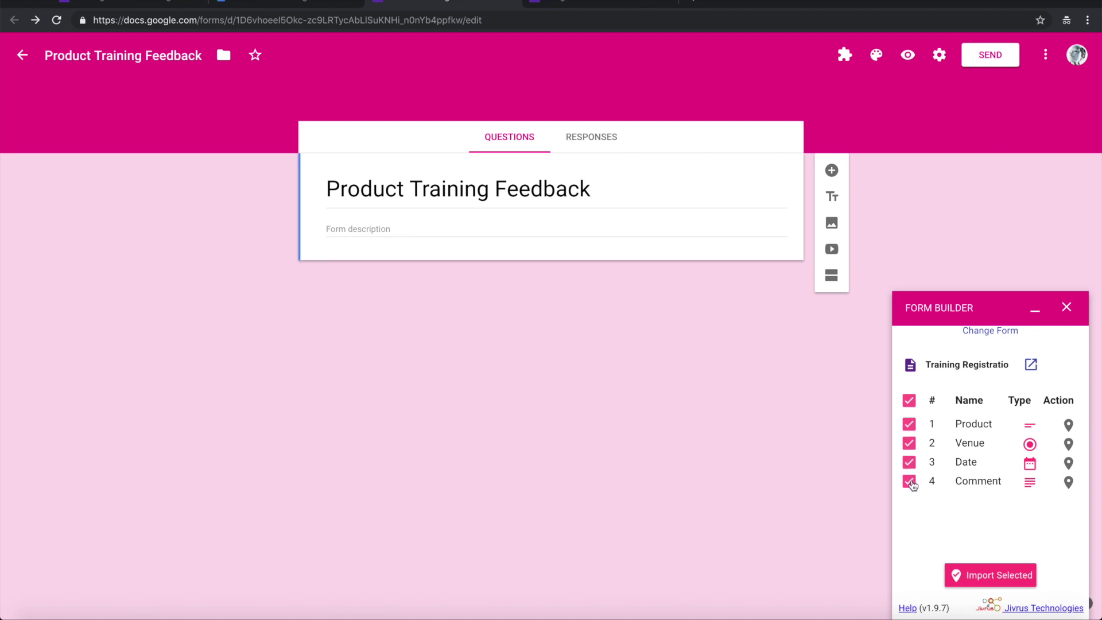
Uncheck Comment and import the Product Name, Venue and Date questions.
left_click(910, 482)
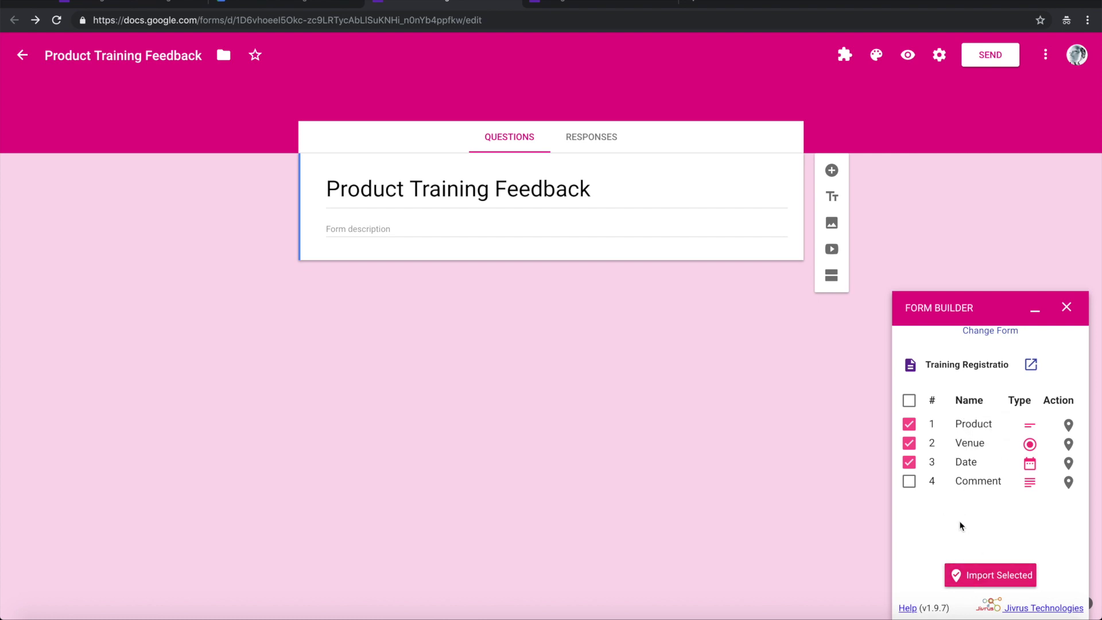
left_click(986, 577)
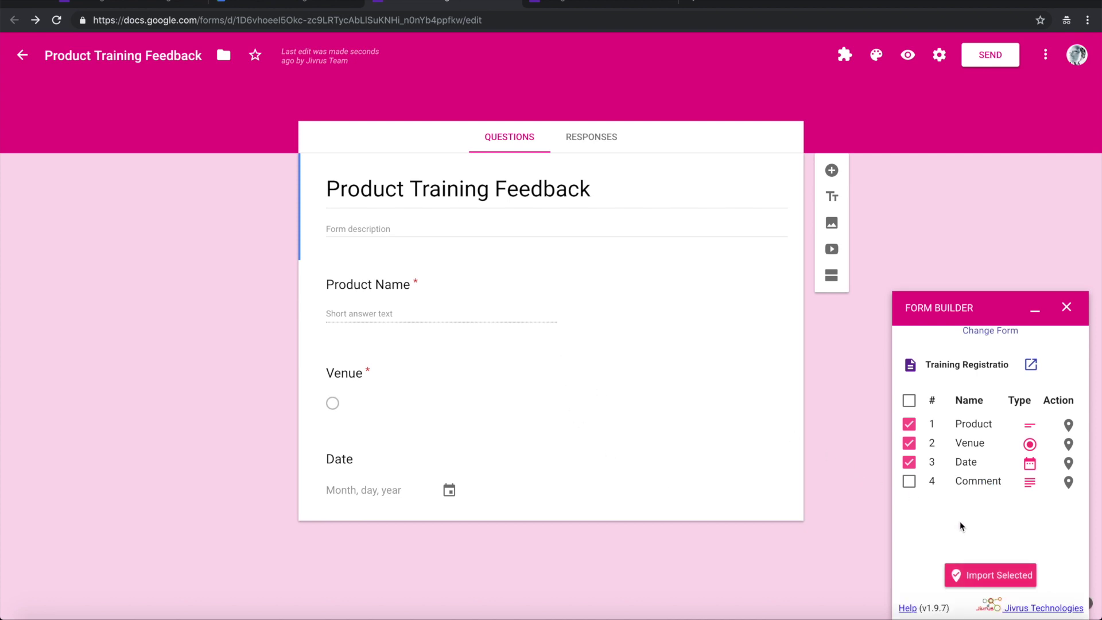
scroll(967, 496, "up", 3)
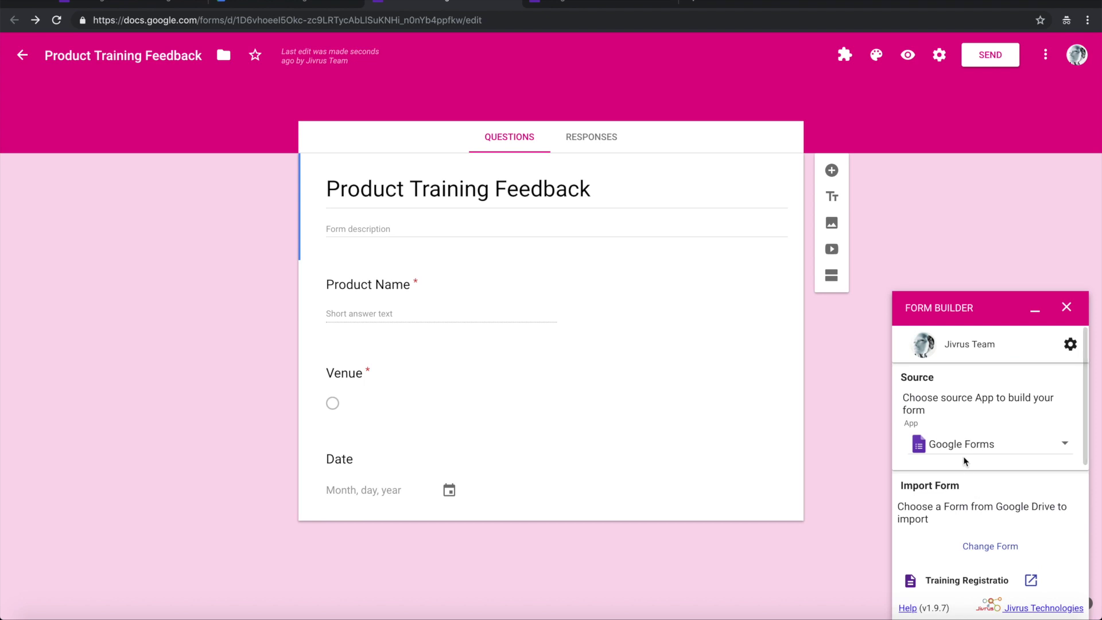
scroll(999, 509, "down", 2)
Change Form Builder's source form to Training Feedback.
left_click(990, 488)
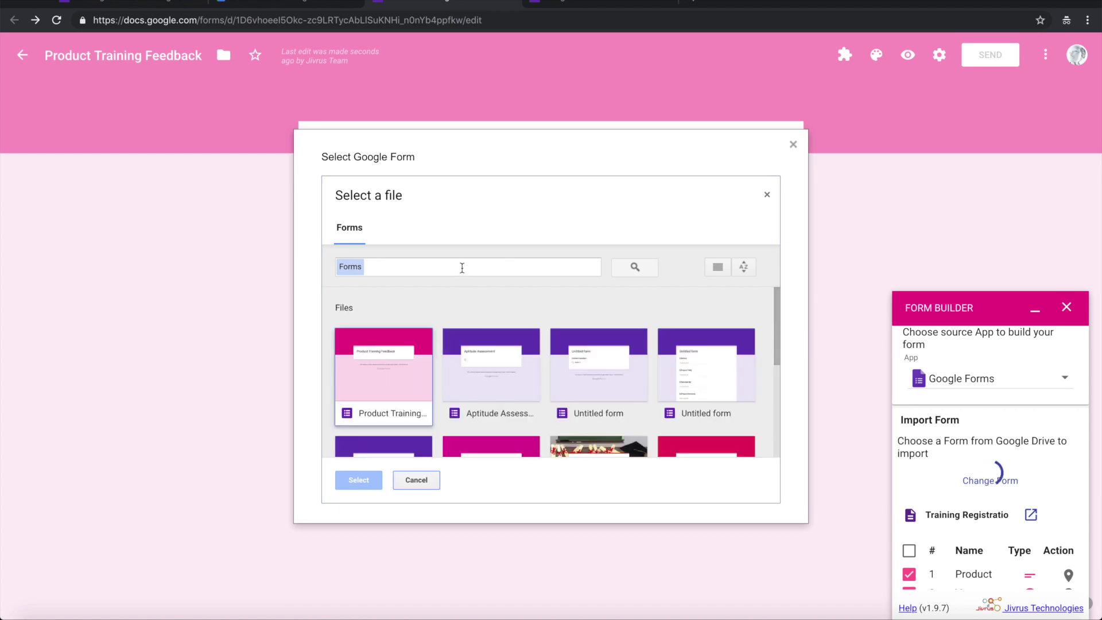
scroll(488, 376, "down", 1)
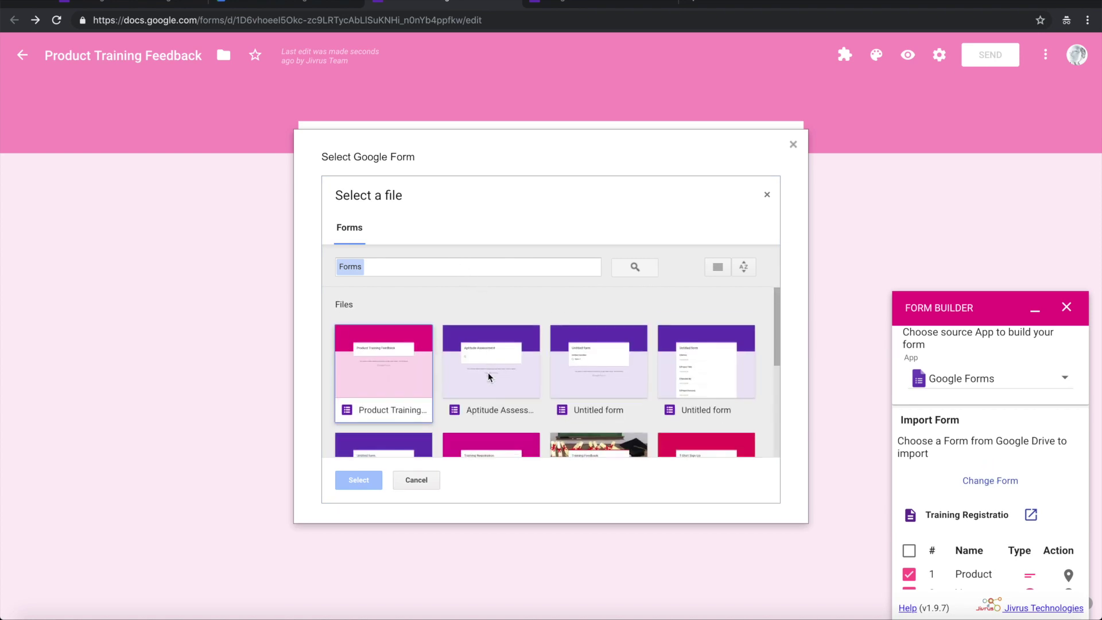
scroll(488, 376, "down", 1)
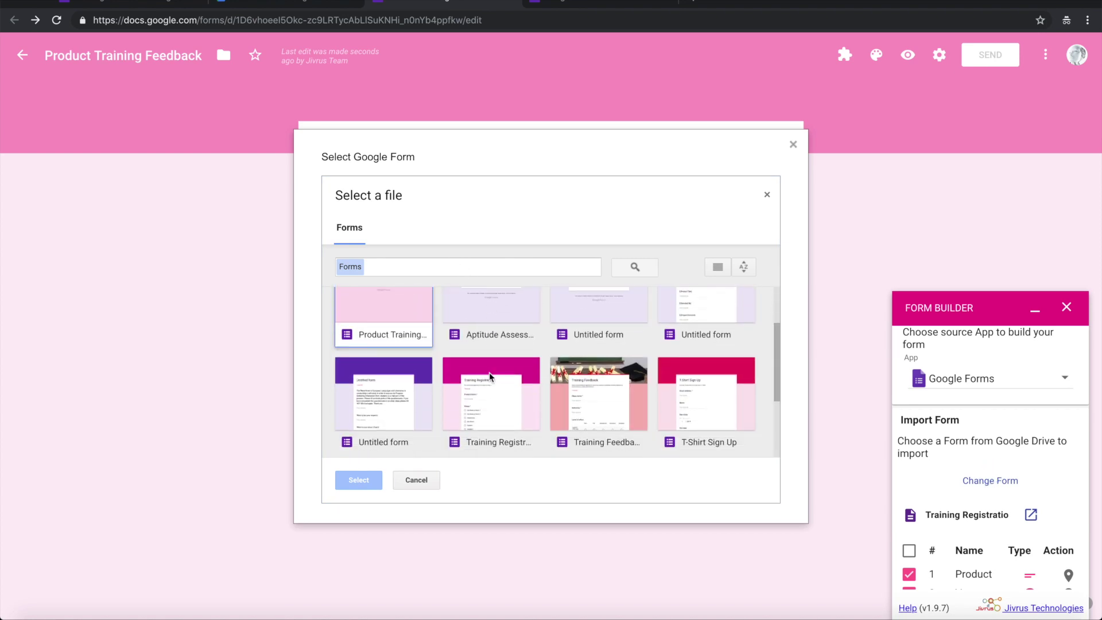
left_click(604, 418)
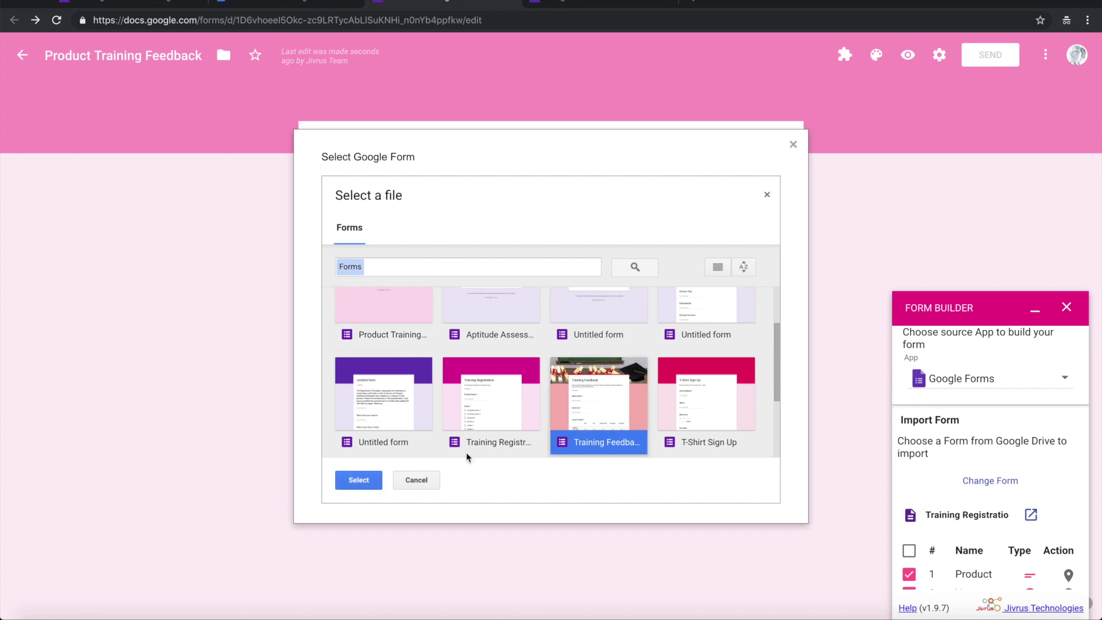
left_click(359, 480)
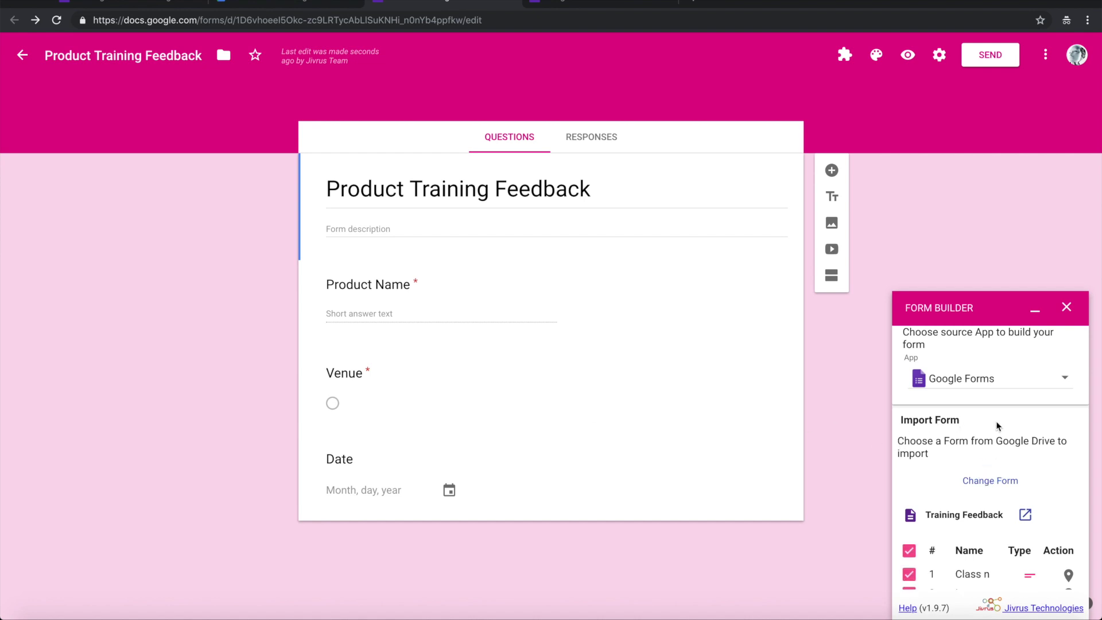
scroll(998, 426, "down", 2)
scroll(1000, 430, "down", 1)
mouse_move(1030, 471)
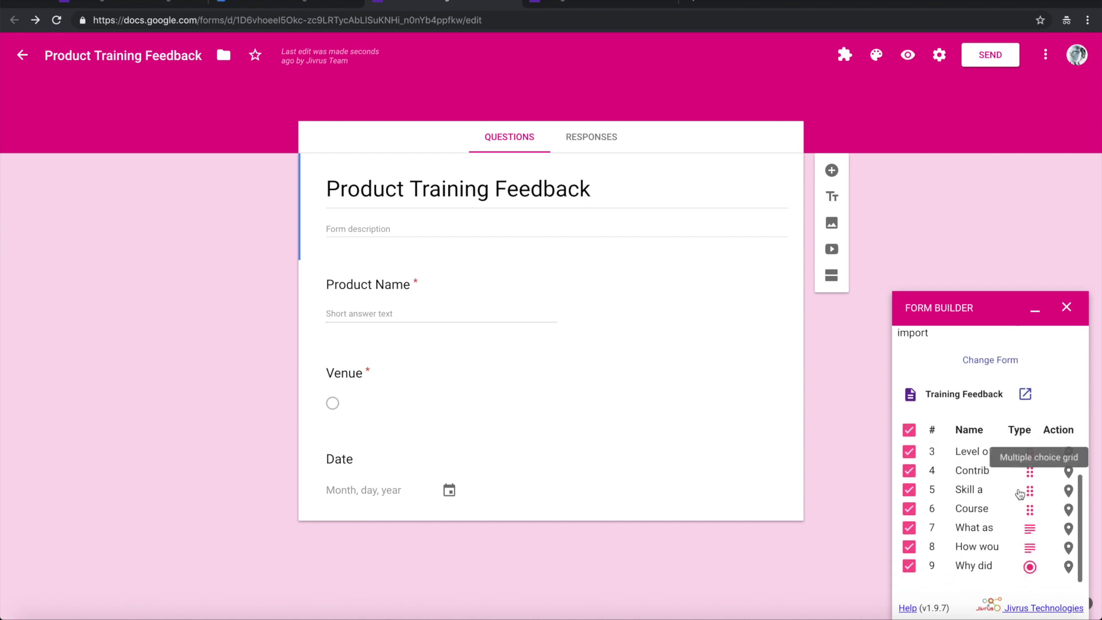
scroll(976, 508, "down", 1)
scroll(978, 495, "down", 1)
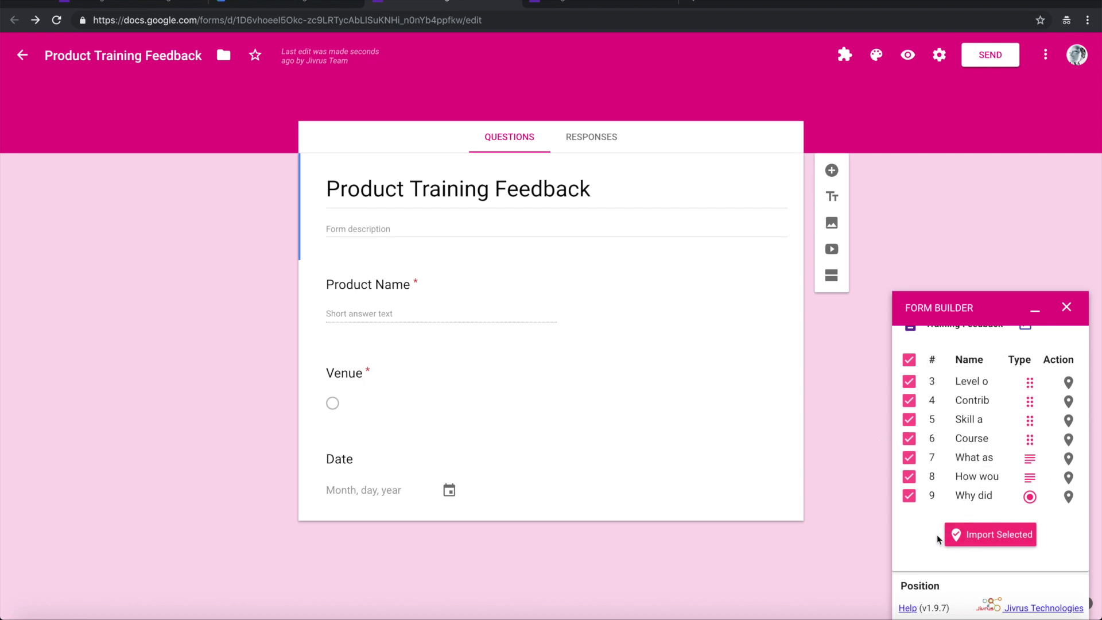
scroll(929, 535, "down", 2)
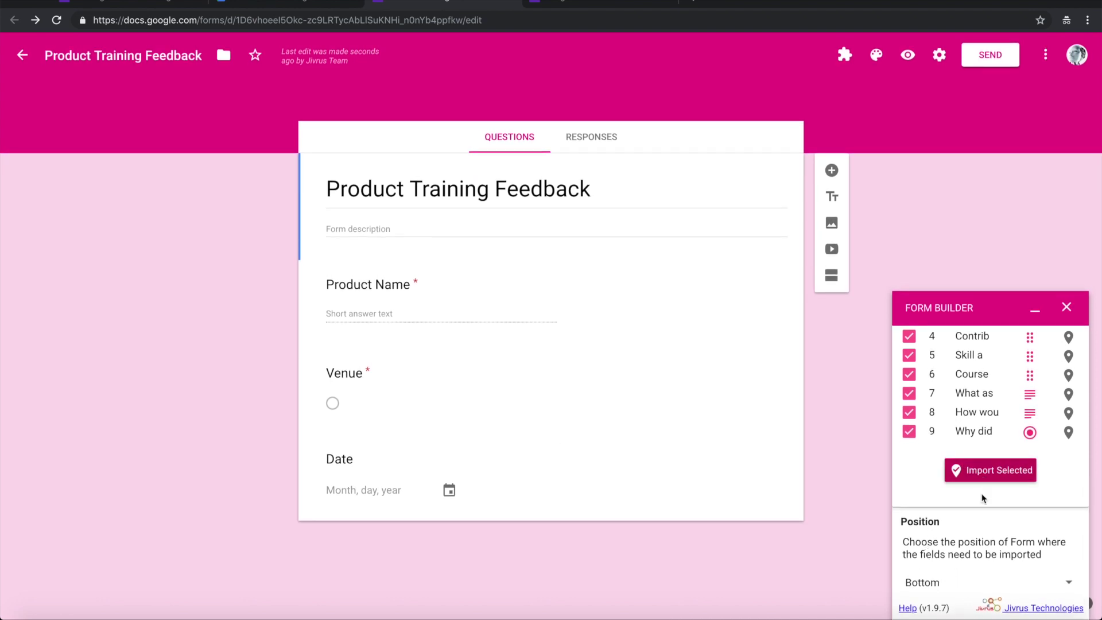
Keep the import position at Bottom and import all Training Feedback questions.
left_click(1066, 586)
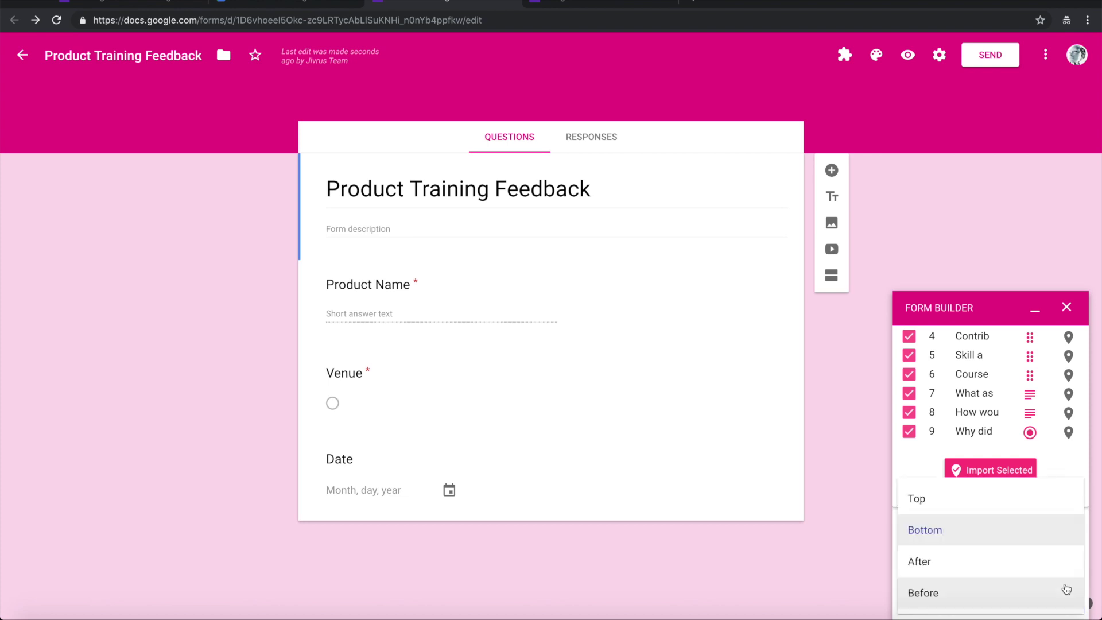
left_click(1066, 455)
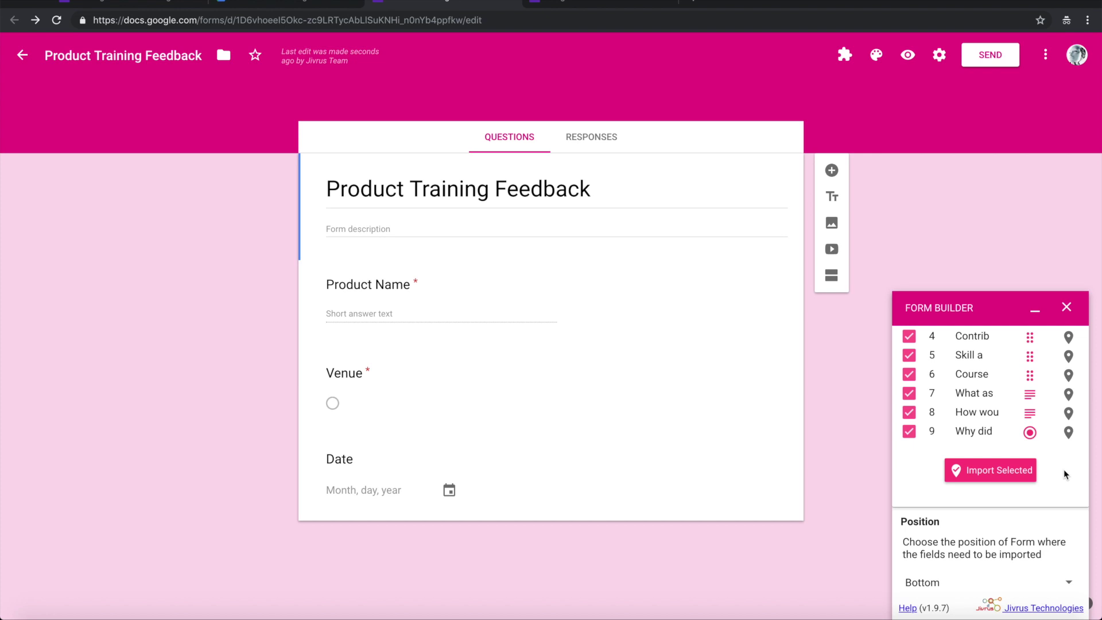
left_click(989, 473)
left_click(988, 476)
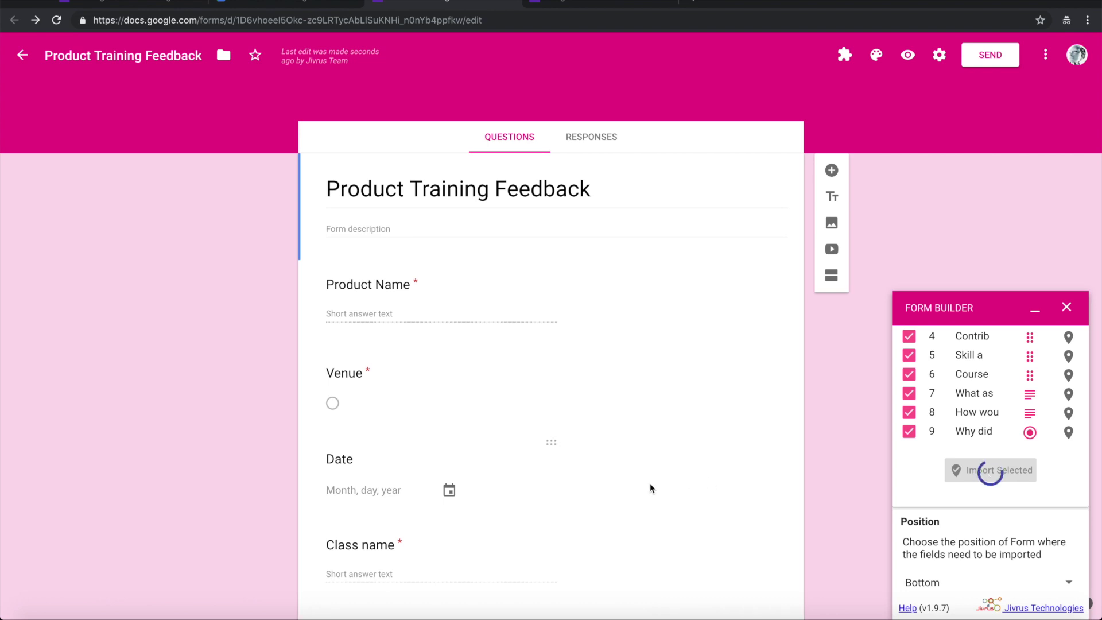
scroll(650, 483, "down", 2)
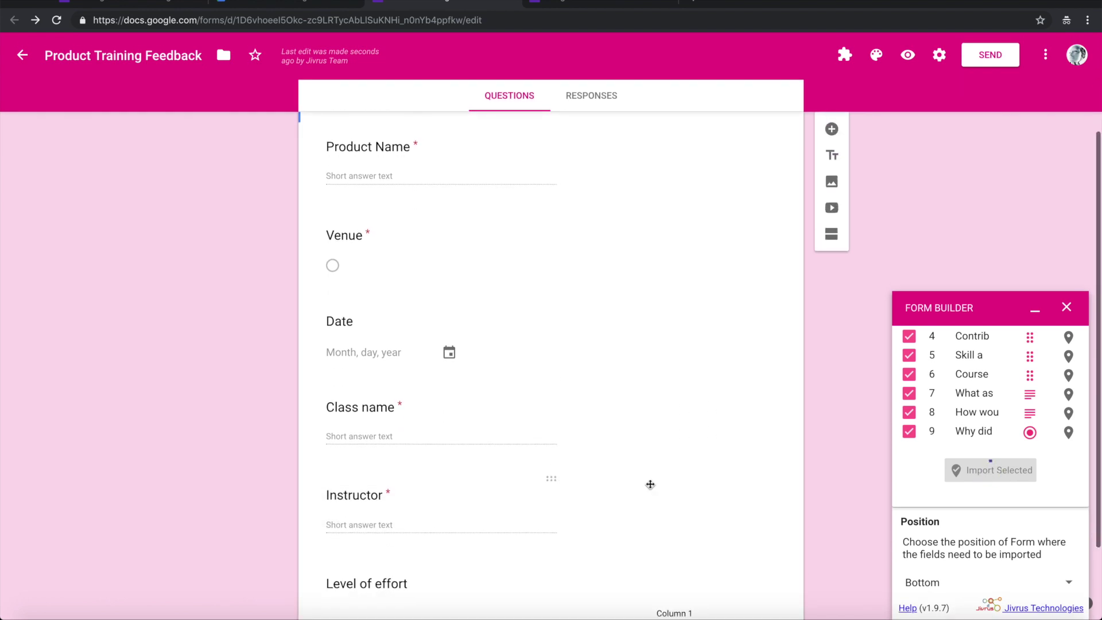
scroll(651, 484, "down", 3)
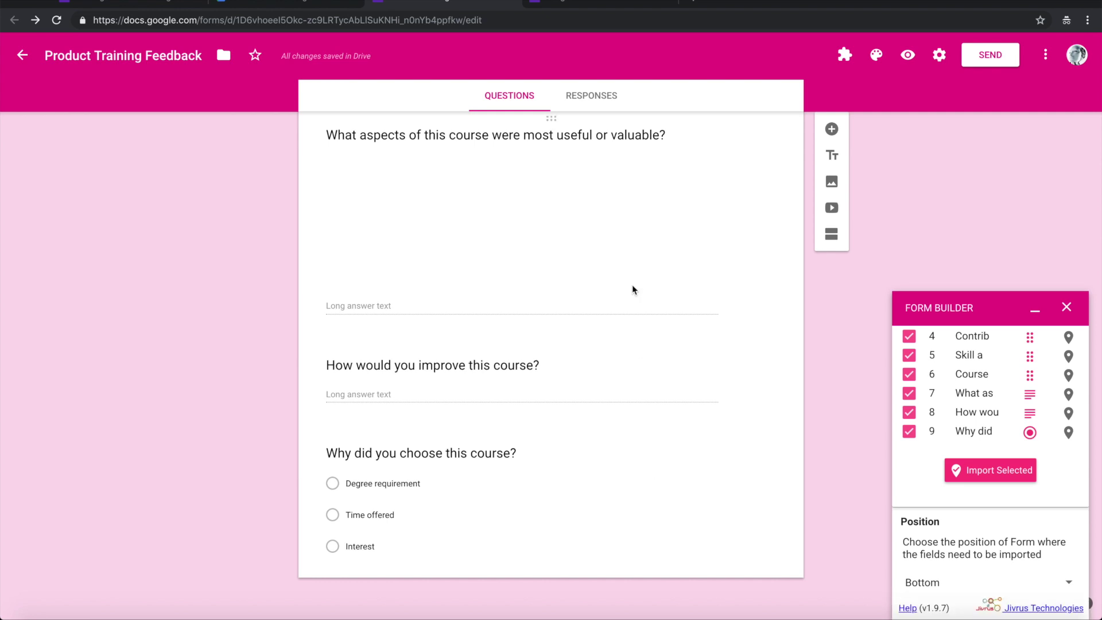
scroll(632, 290, "up", 2)
scroll(632, 290, "up", 10)
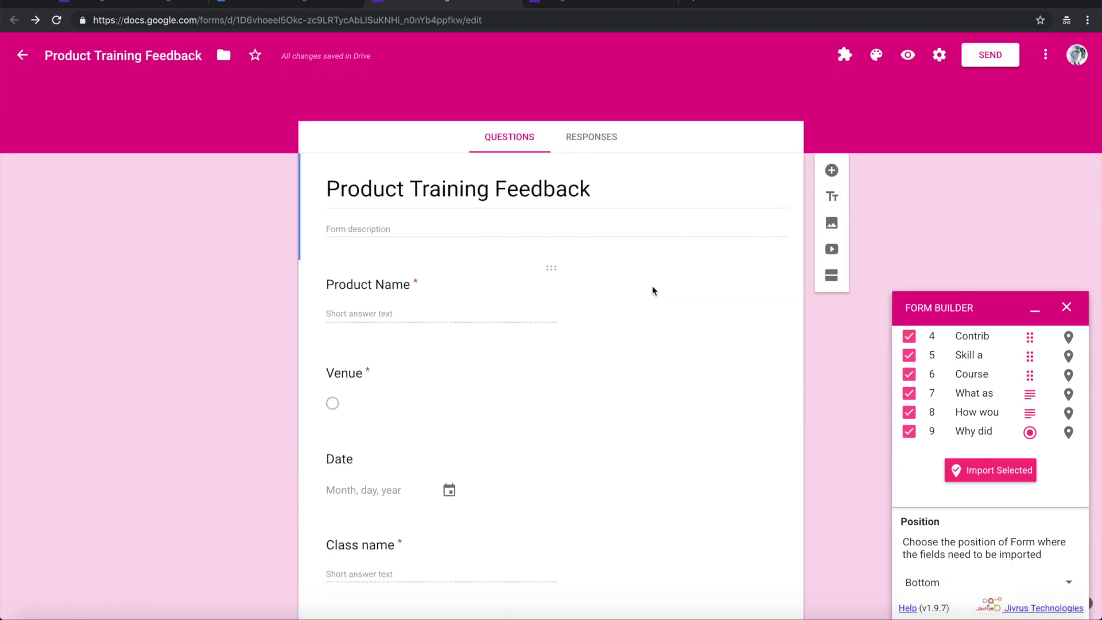